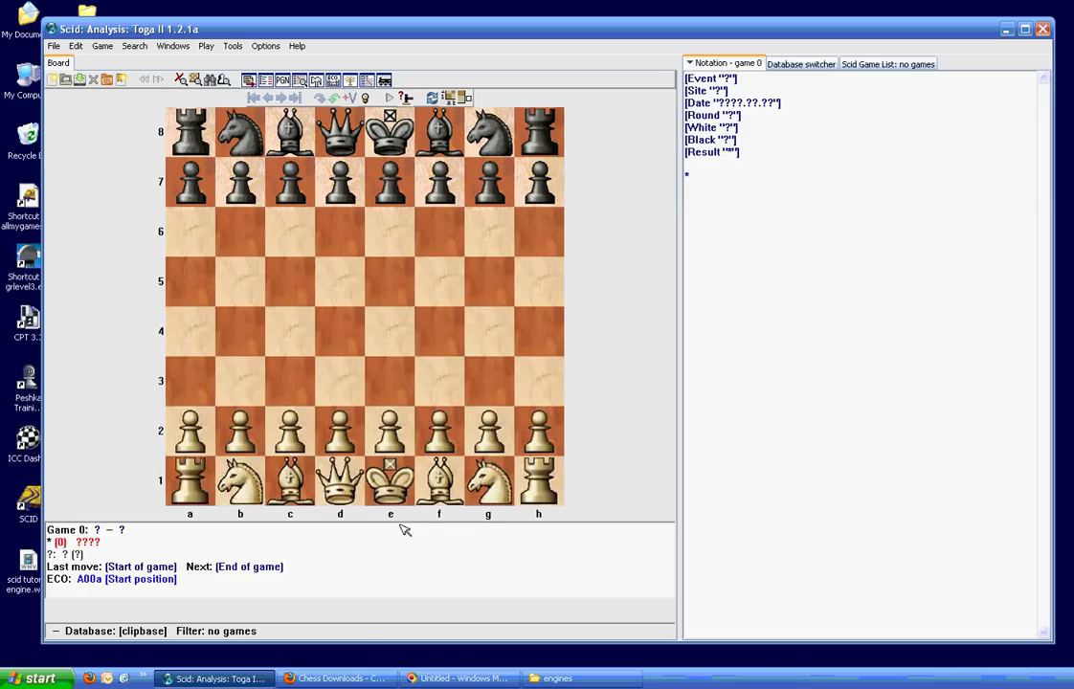
# Switch to Firefox and look through the Chess.com download results for the Houdini 1.5 engine, then minimize the open windows
pyautogui.click(328, 679)
pyautogui.scroll(10, 383, 502)
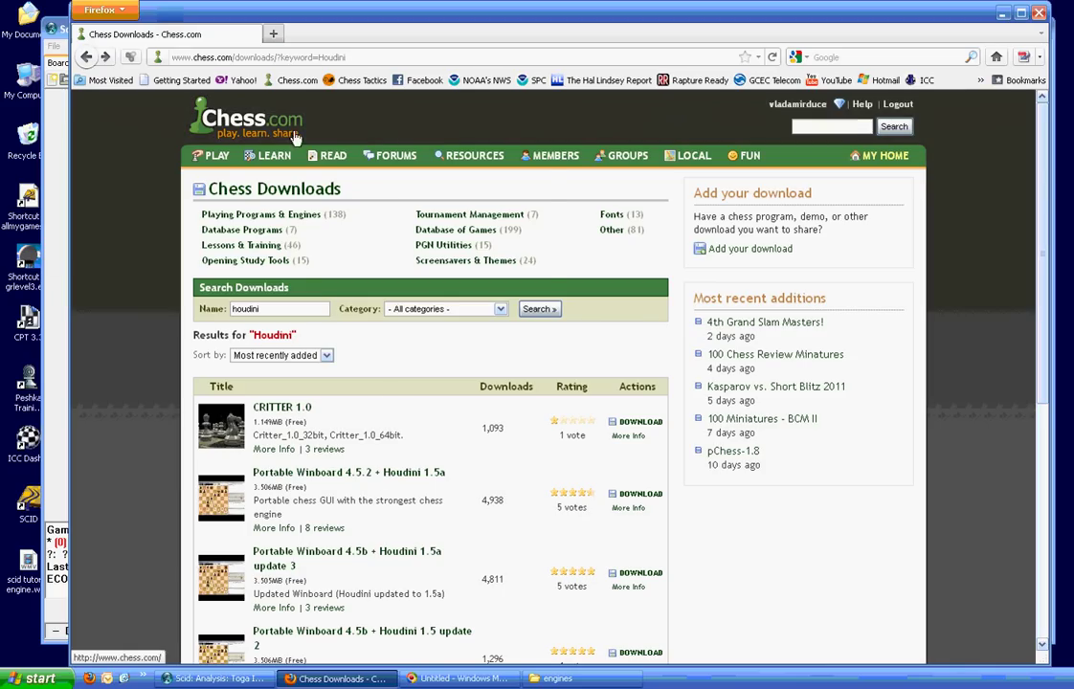
pyautogui.moveTo(491, 161)
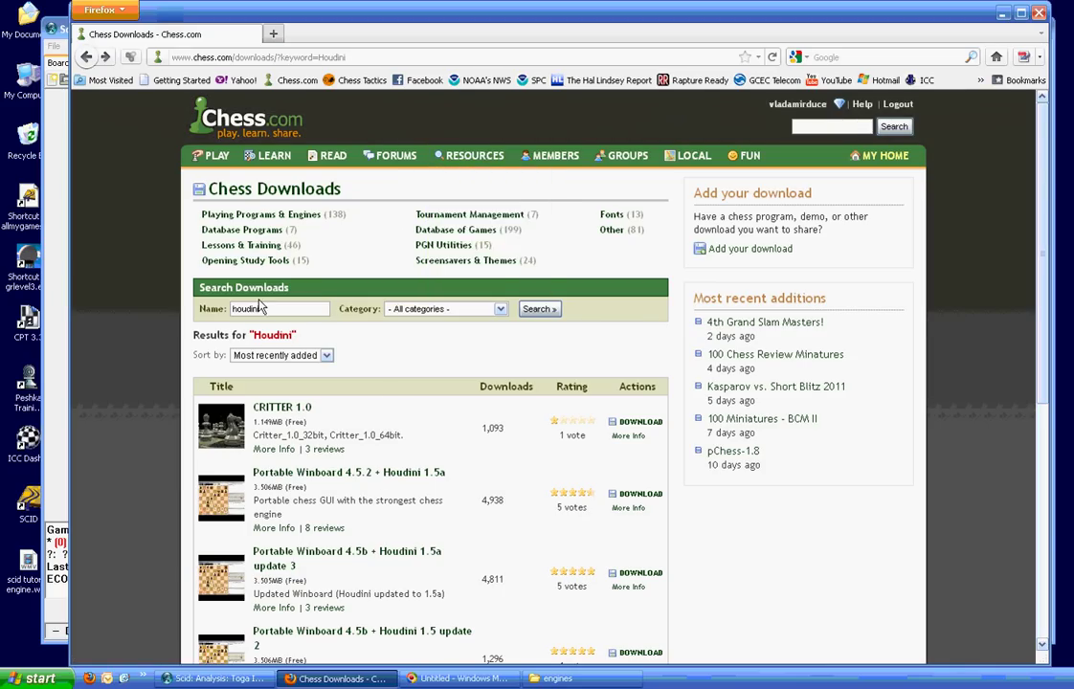
pyautogui.moveTo(260, 308); pyautogui.dragTo(213, 308)
pyautogui.scroll(-8, 301, 305)
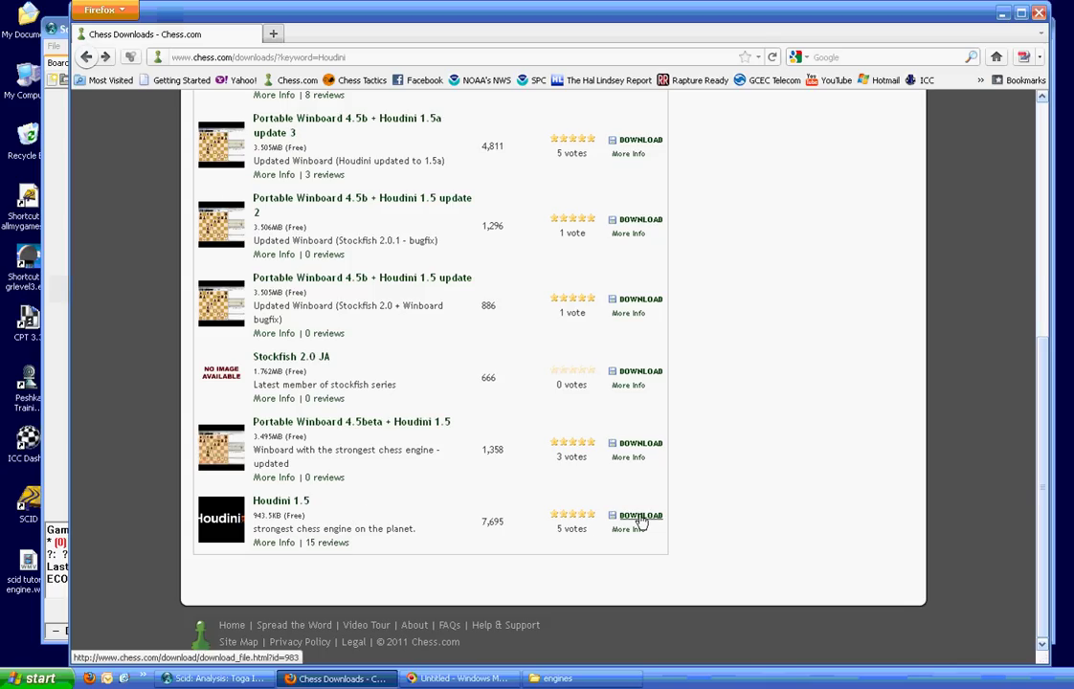
pyautogui.click(1000, 17)
pyautogui.click(1007, 30)
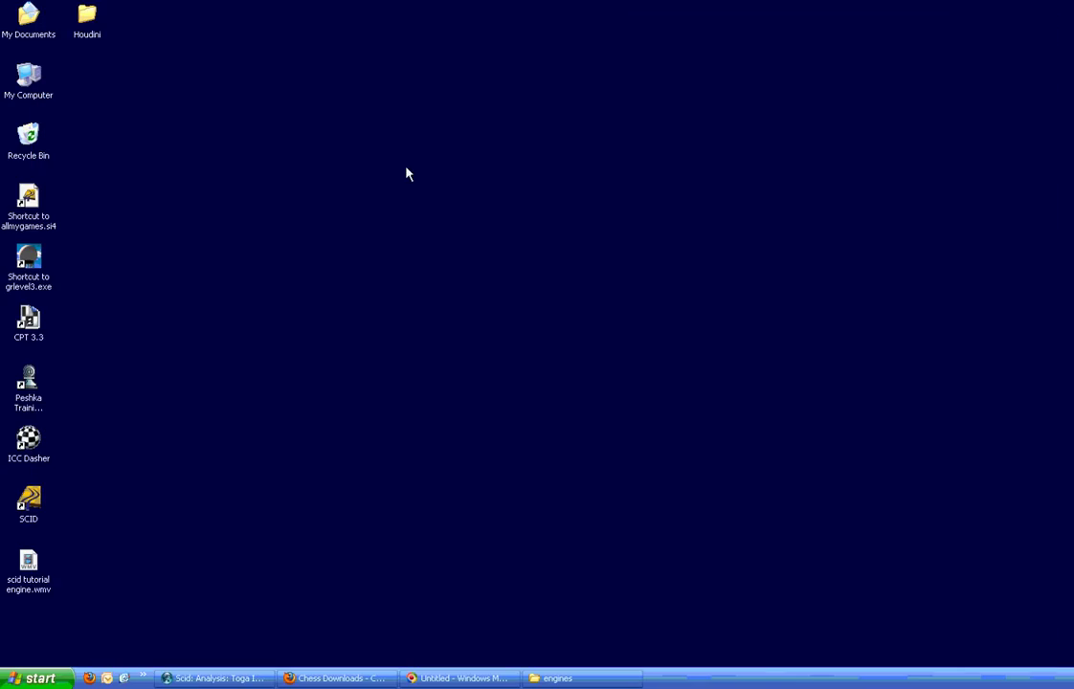
pyautogui.rightClick(137, 153)
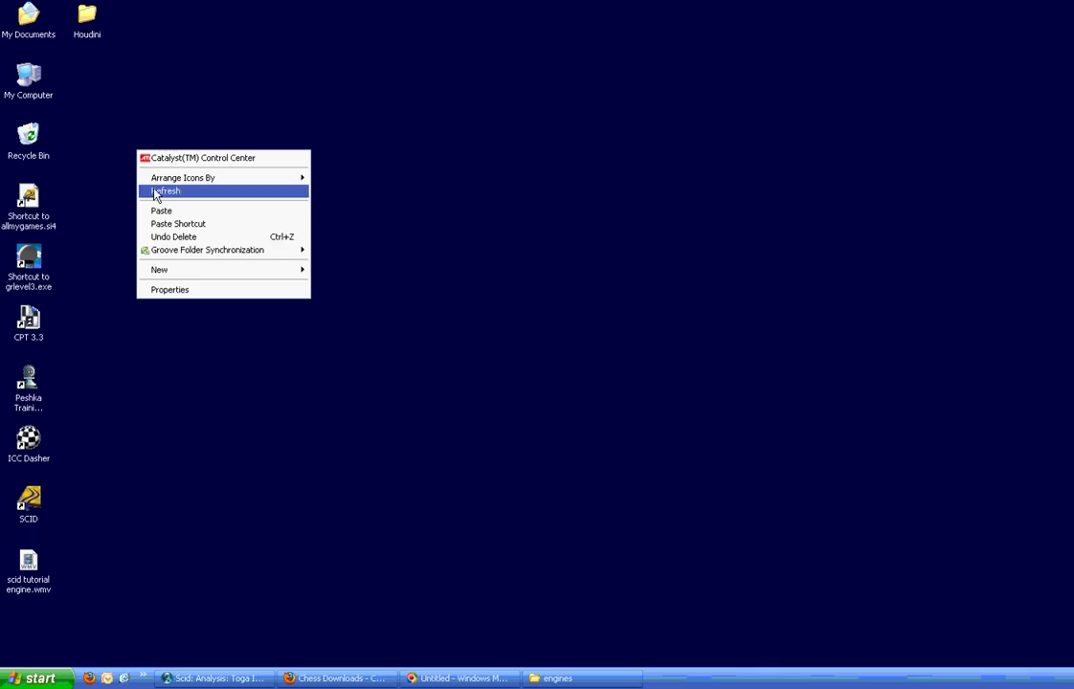
pyautogui.moveTo(170, 273)
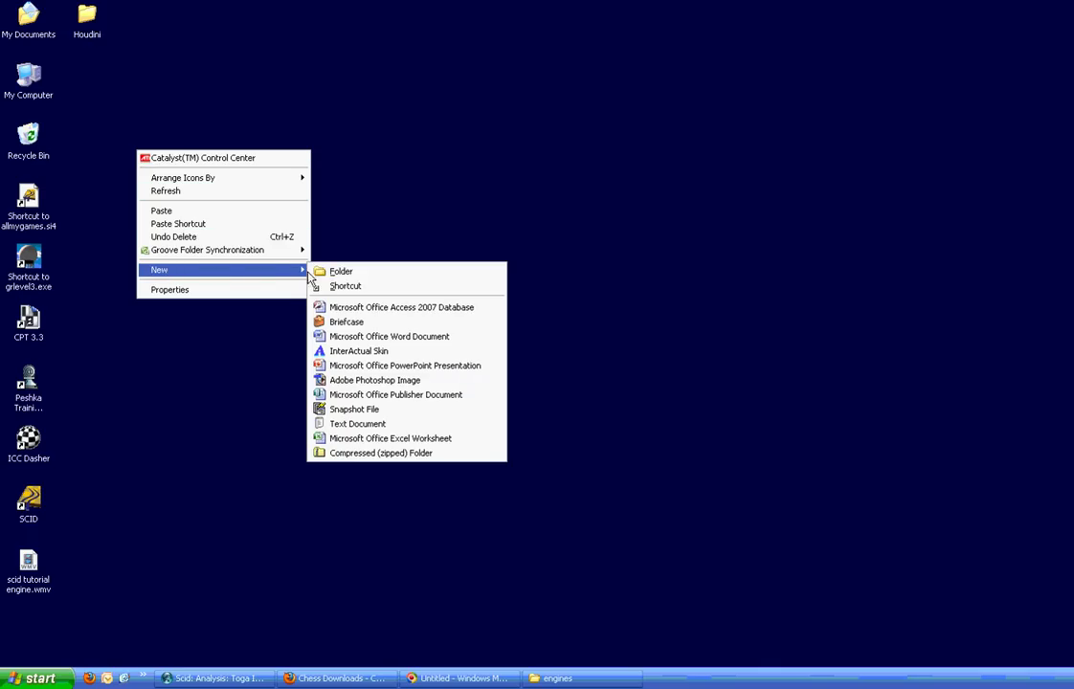
pyautogui.click(319, 96)
# Open the Houdini folder on the desktop, examine the extracted engine files and close the folder
pyautogui.click(90, 38)
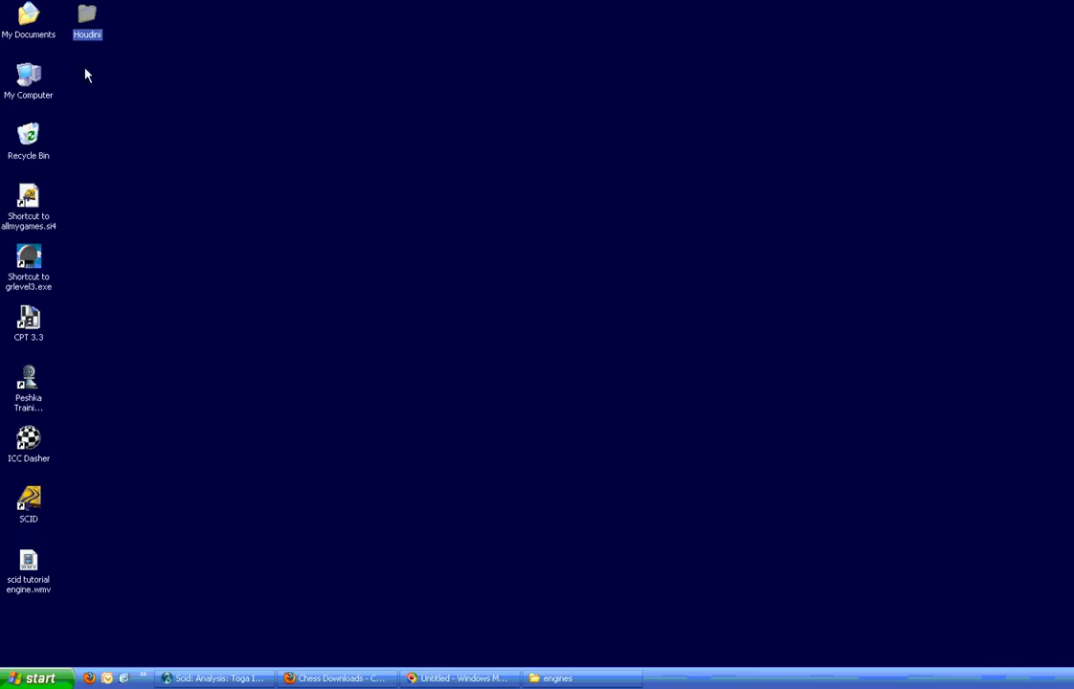
pyautogui.rightClick(84, 19)
pyautogui.click(104, 21)
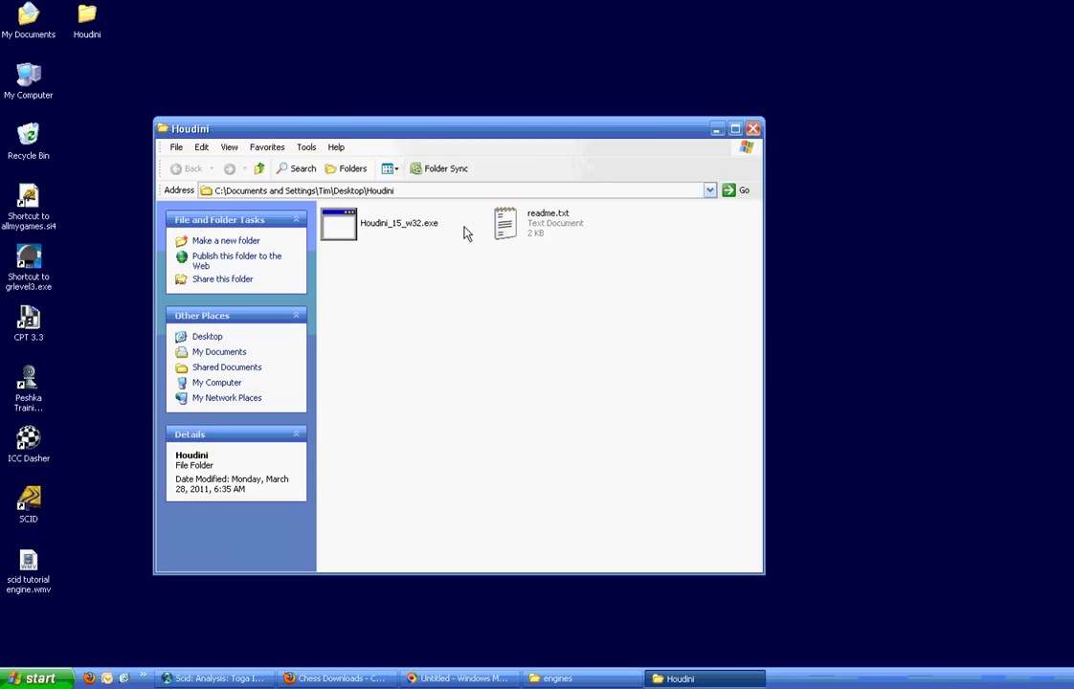
pyautogui.click(752, 129)
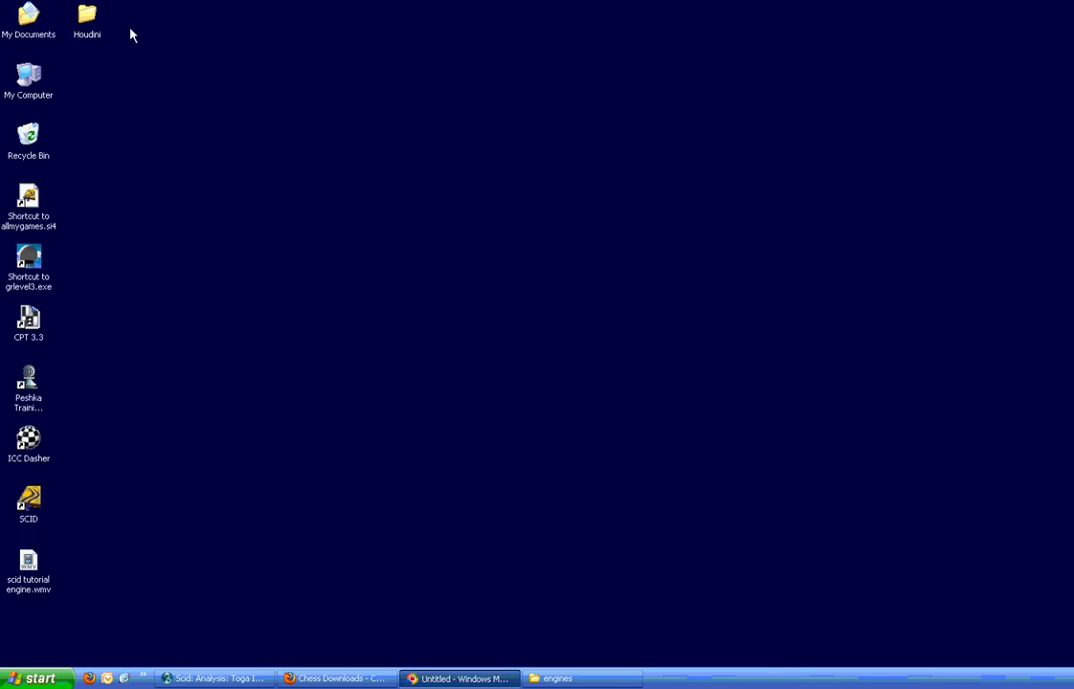
# Move the Houdini folder from the desktop into C:\Program Files\Scid\scid\bin\engines and close that folder window
pyautogui.rightClick(87, 17)
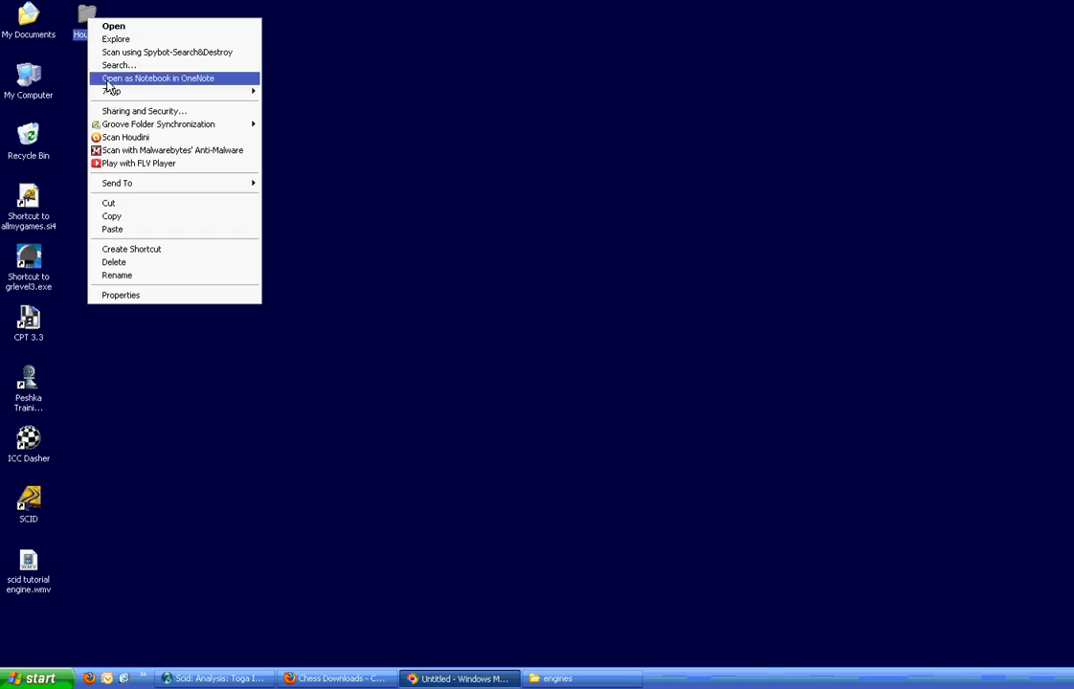
pyautogui.click(153, 216)
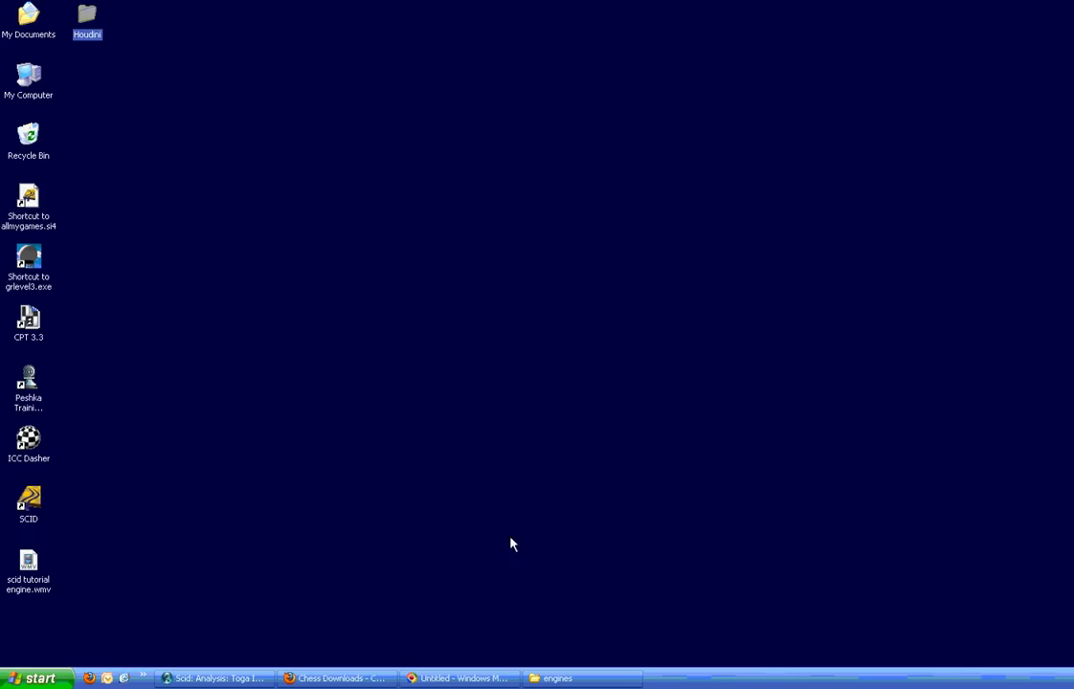
pyautogui.click(554, 679)
pyautogui.click(555, 679)
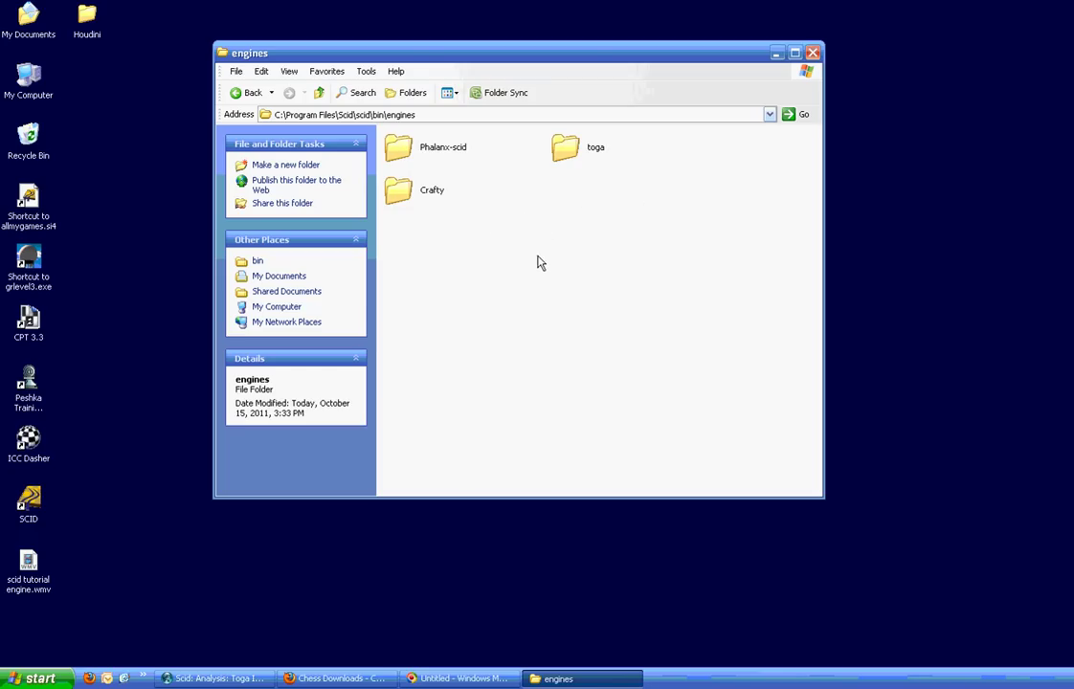
pyautogui.moveTo(88, 17); pyautogui.dragTo(549, 266)
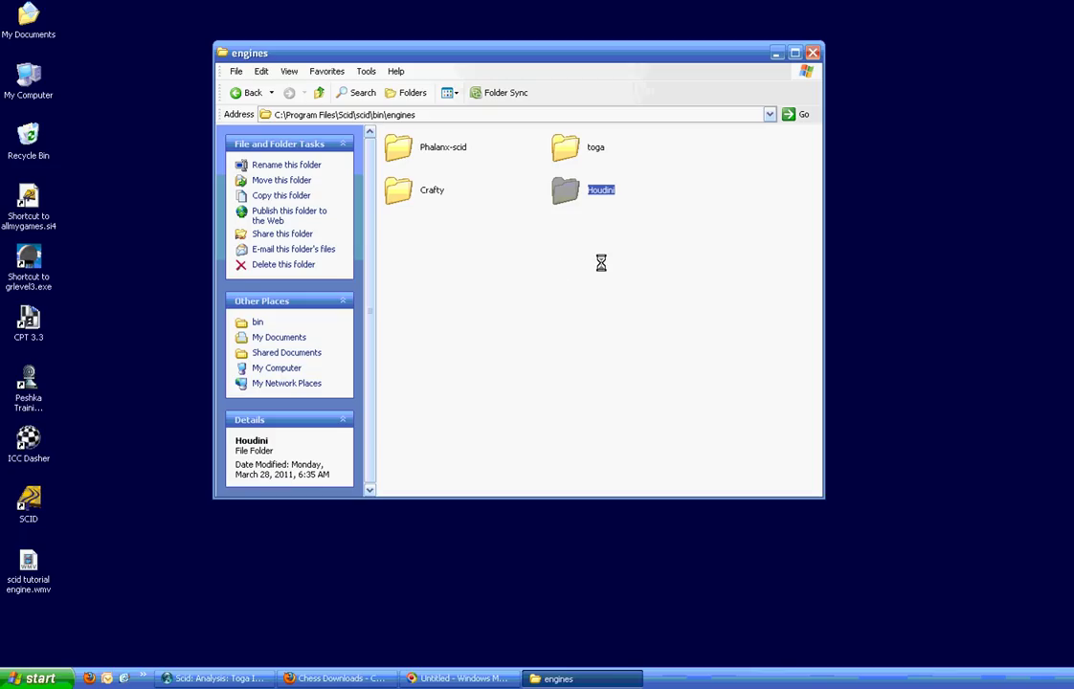
pyautogui.rightClick(529, 232)
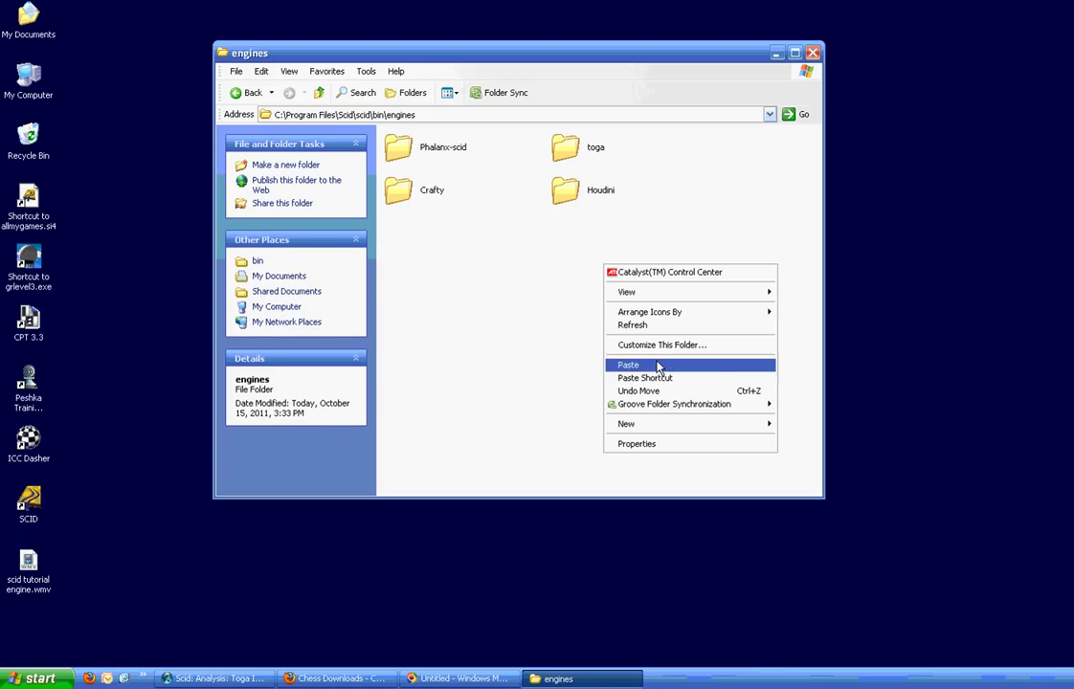
pyautogui.click(486, 279)
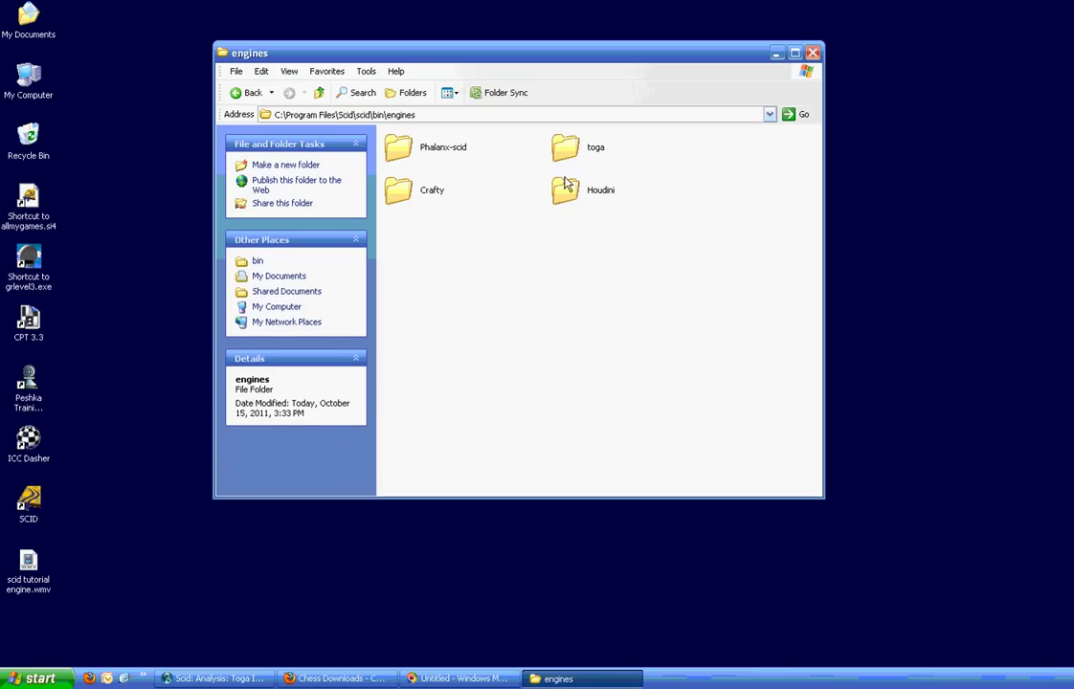
pyautogui.click(814, 55)
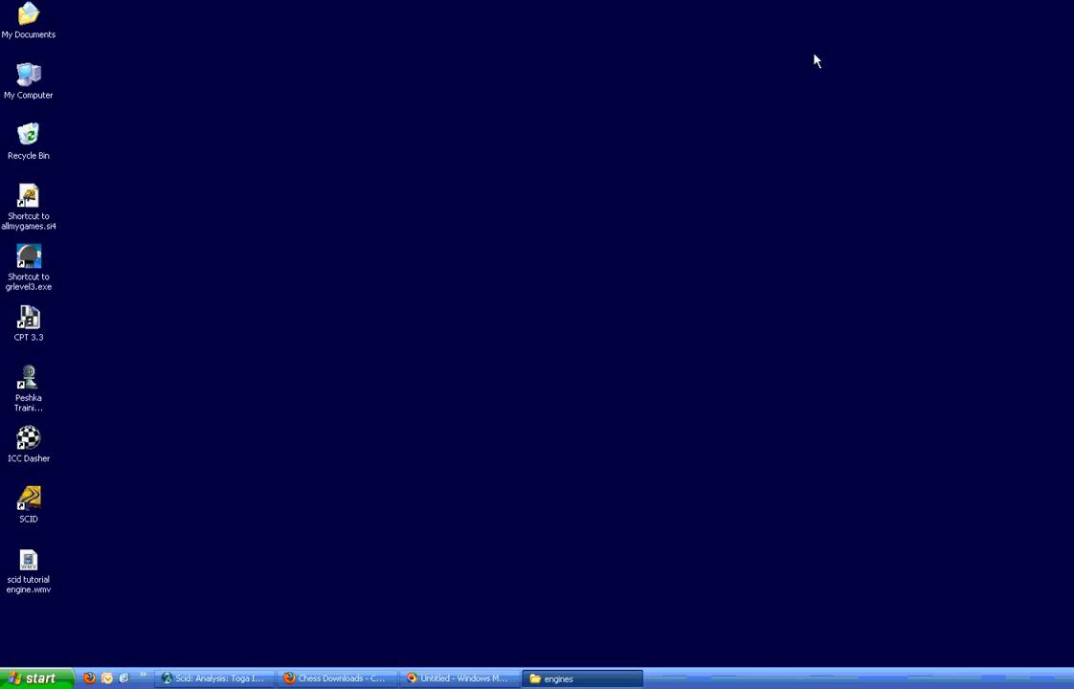
# Switch to Scid, add a new analysis engine named Houdini and browse for its command, selecting the engines folder
pyautogui.click(238, 680)
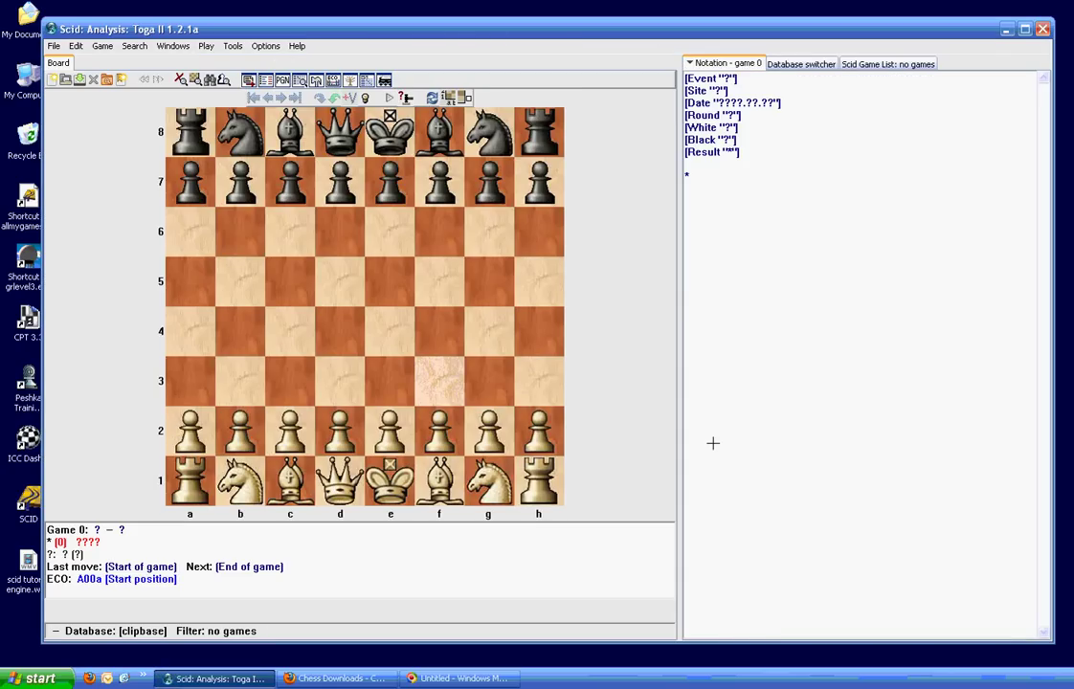
pyautogui.click(233, 46)
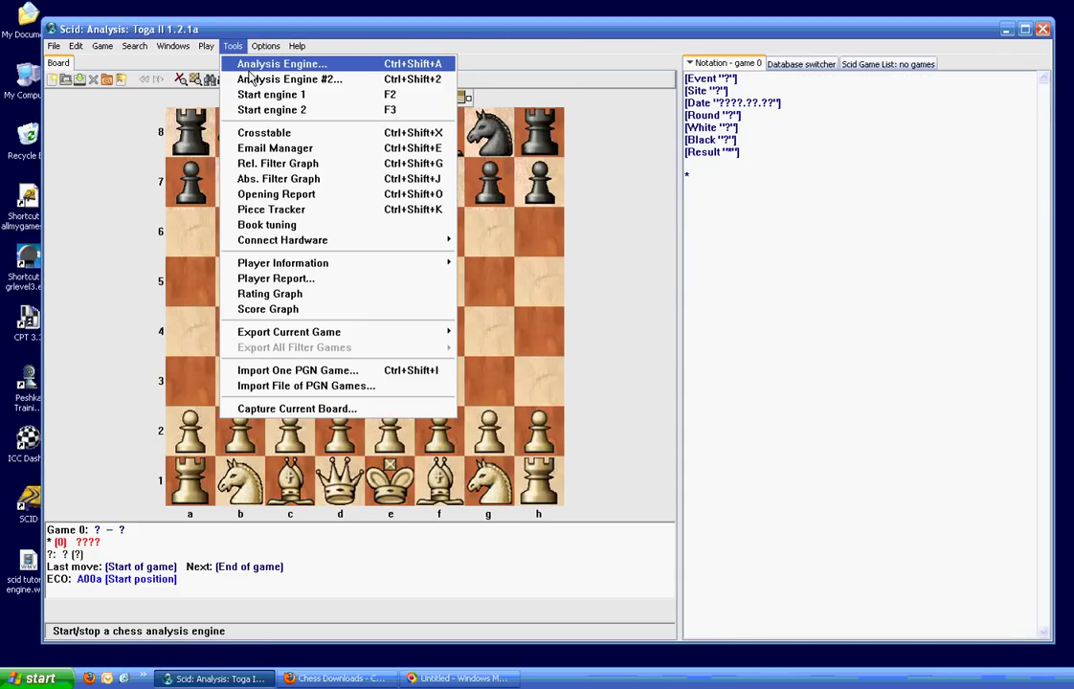
pyautogui.click(245, 65)
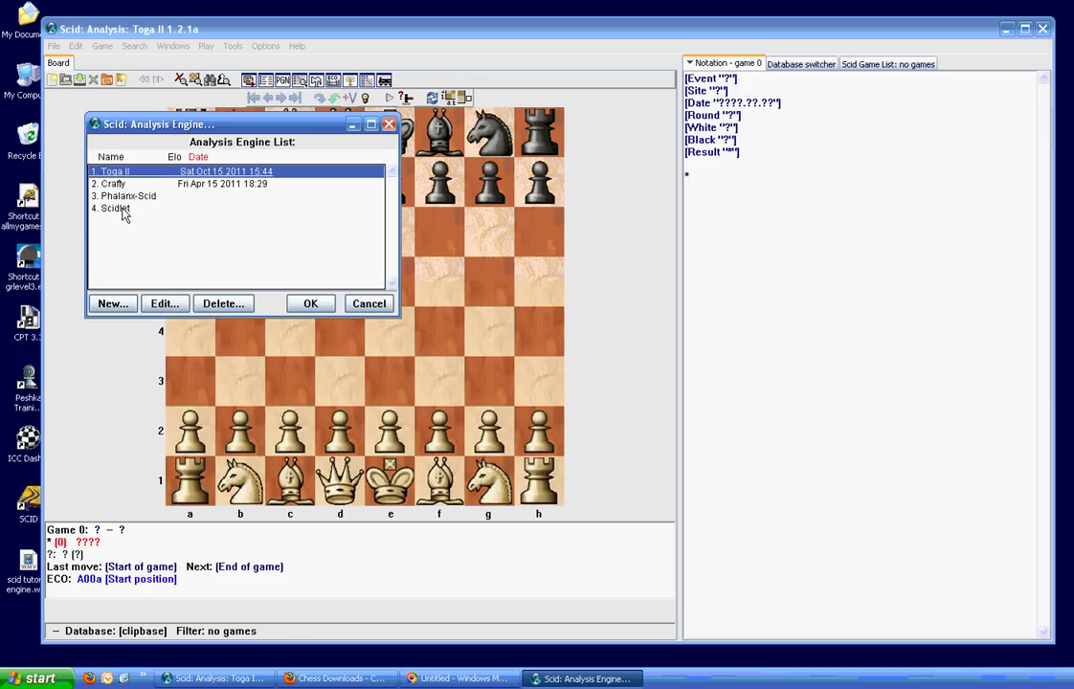
pyautogui.click(112, 304)
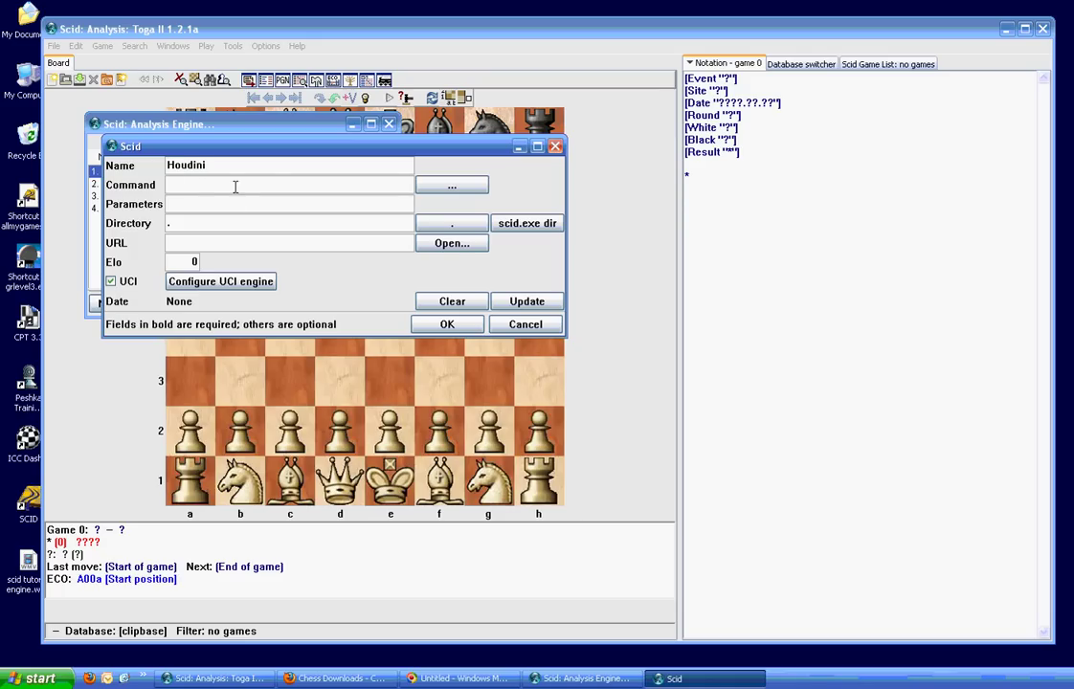
pyautogui.click(450, 188)
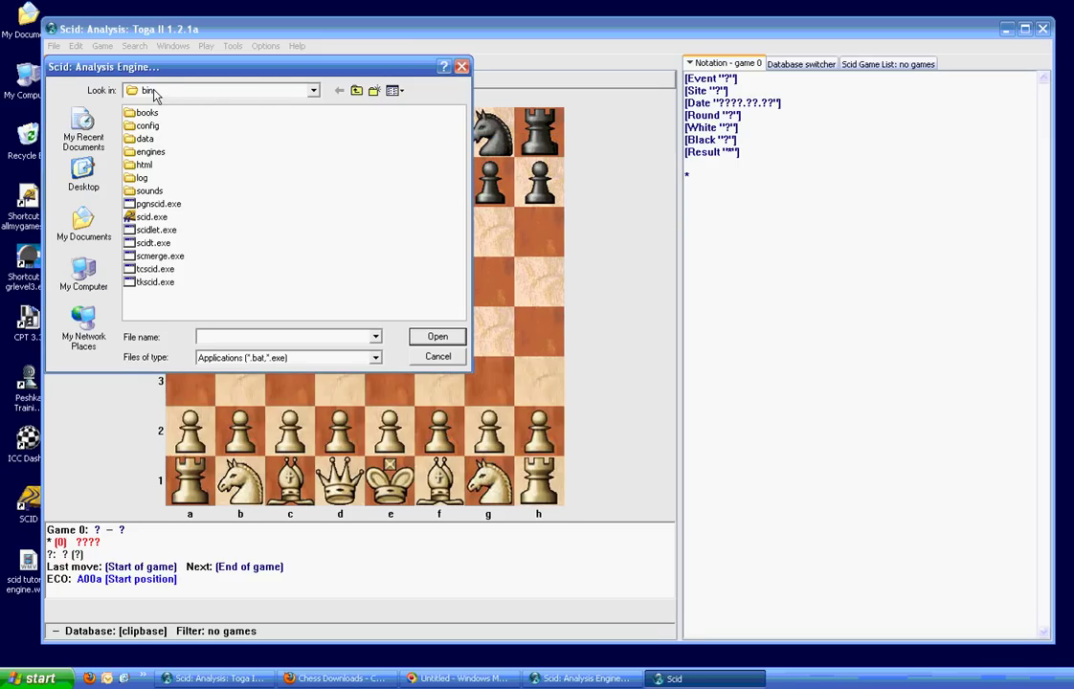
pyautogui.click(145, 151)
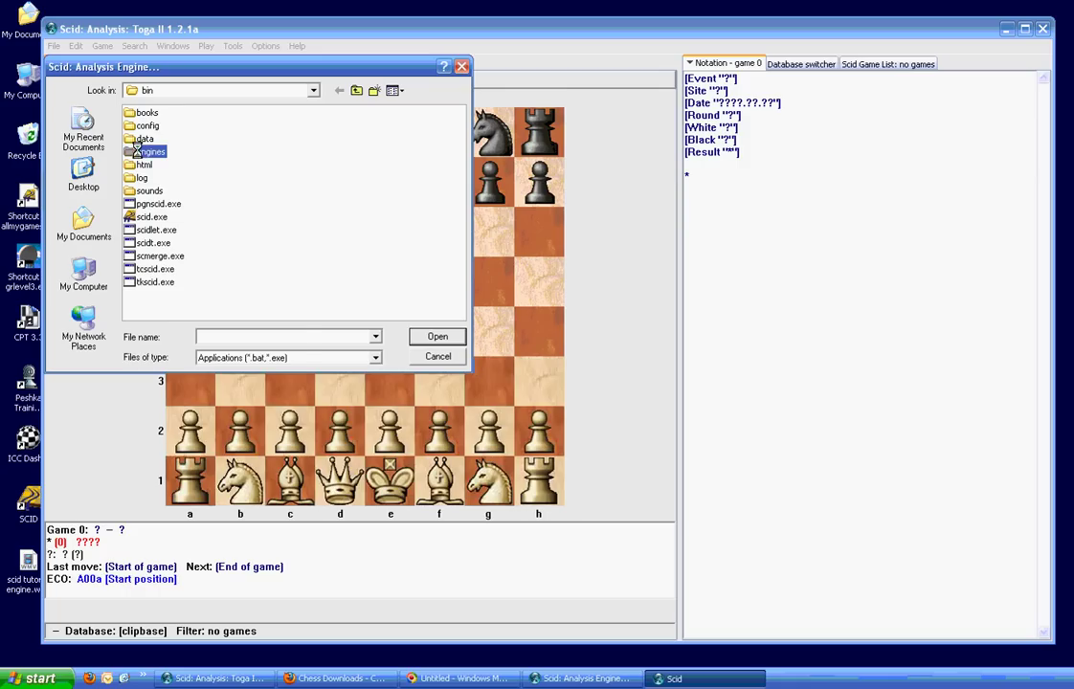
pyautogui.rightClick(140, 152)
pyautogui.click(161, 178)
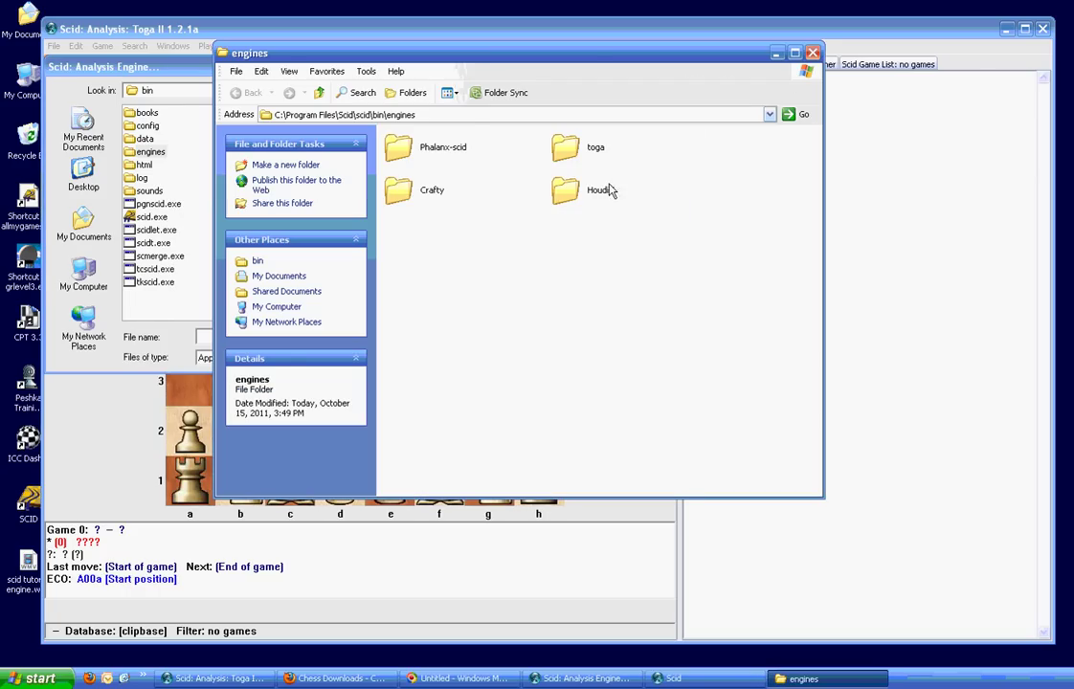
pyautogui.click(811, 53)
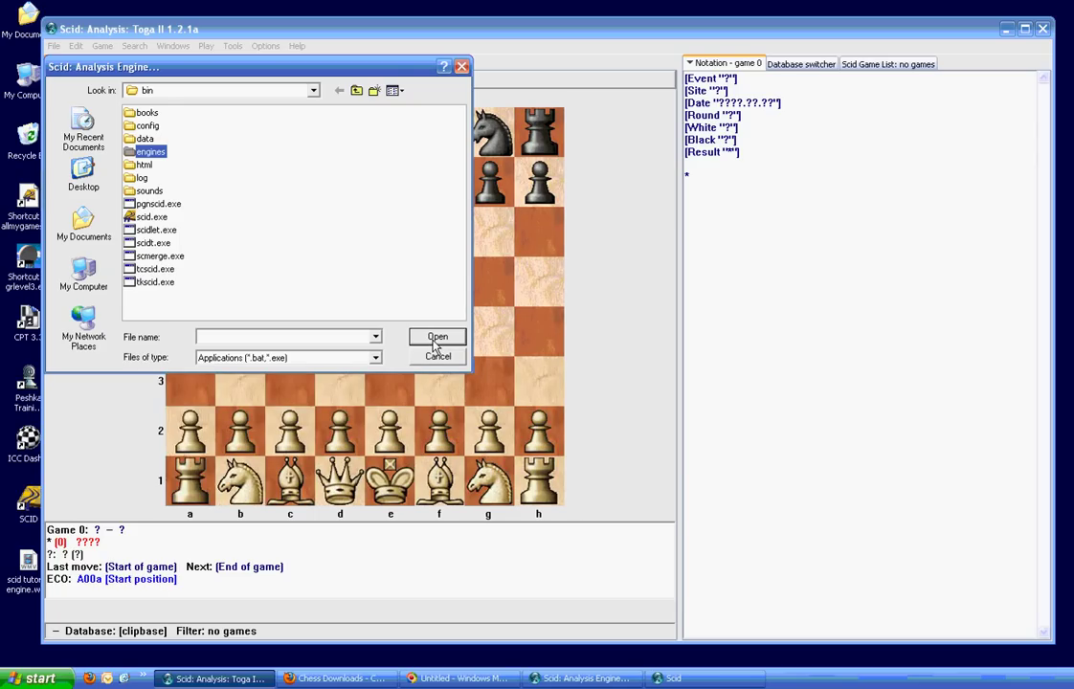
# Set the new engine's command to Houdini_15_w32.exe from the Houdini folder inside engines, and check the resulting path
pyautogui.click(436, 336)
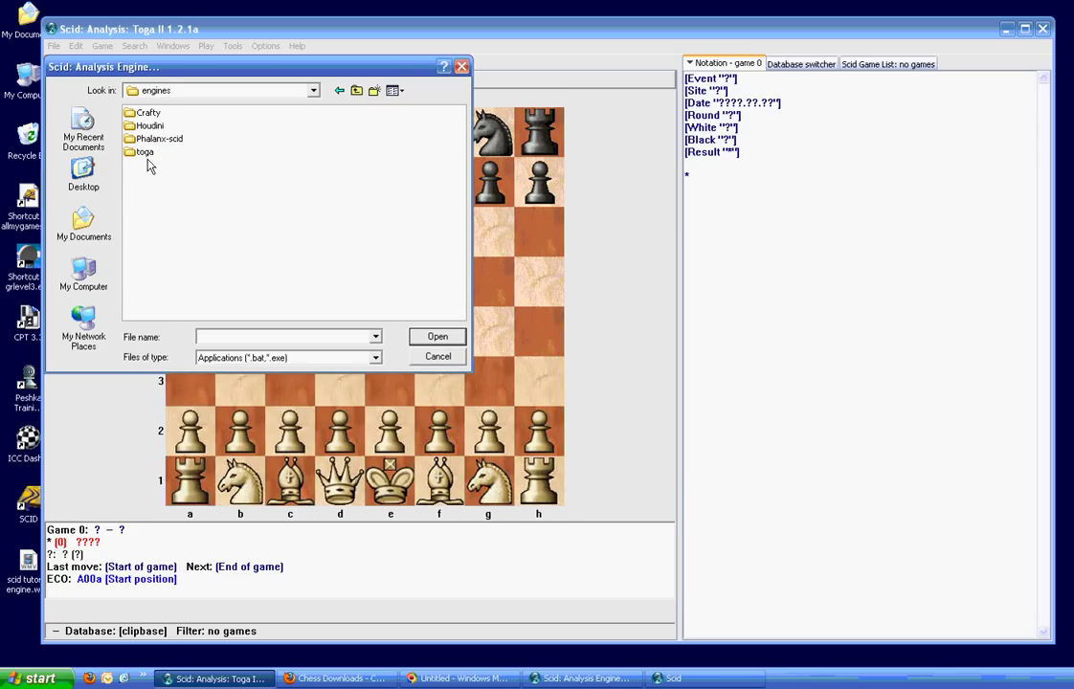
pyautogui.click(145, 126)
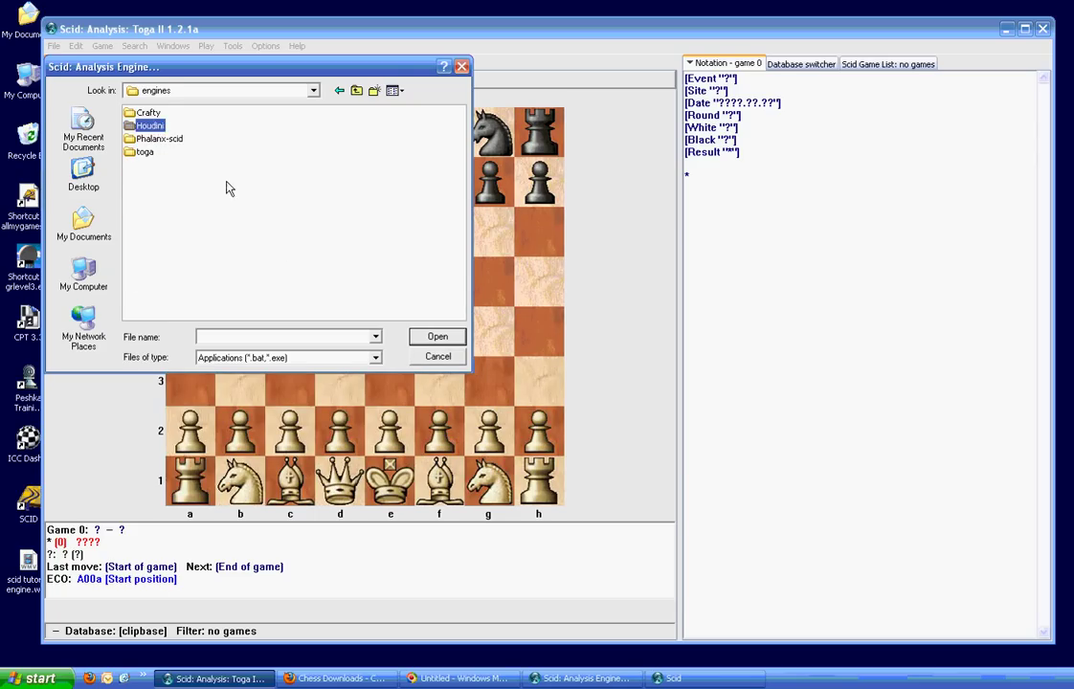
pyautogui.click(436, 337)
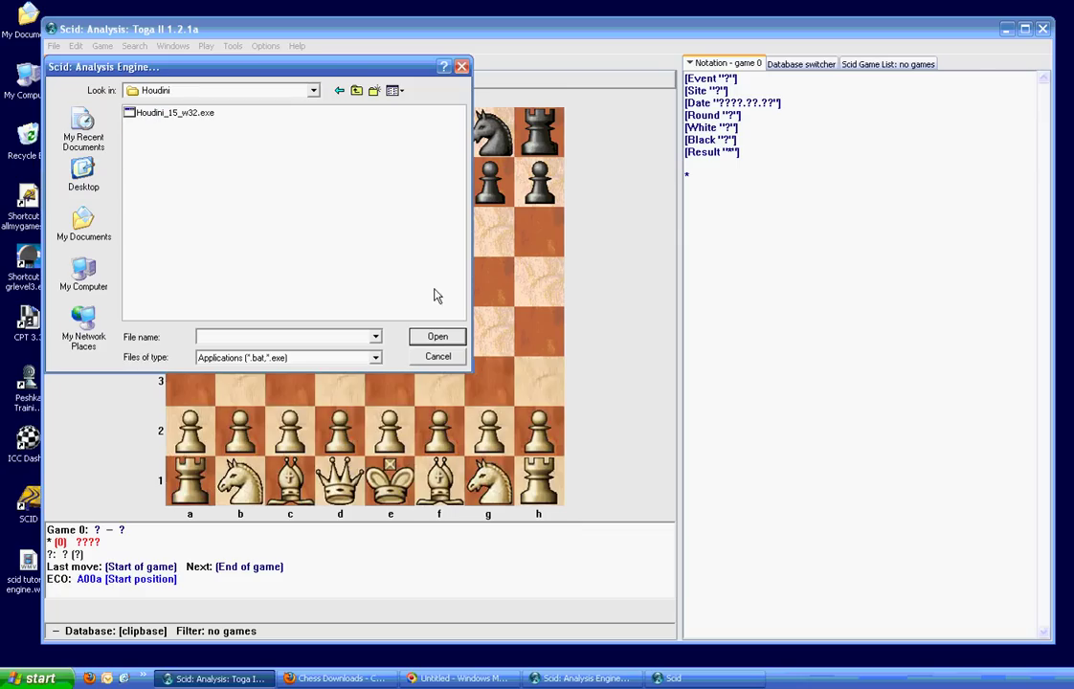
pyautogui.click(164, 116)
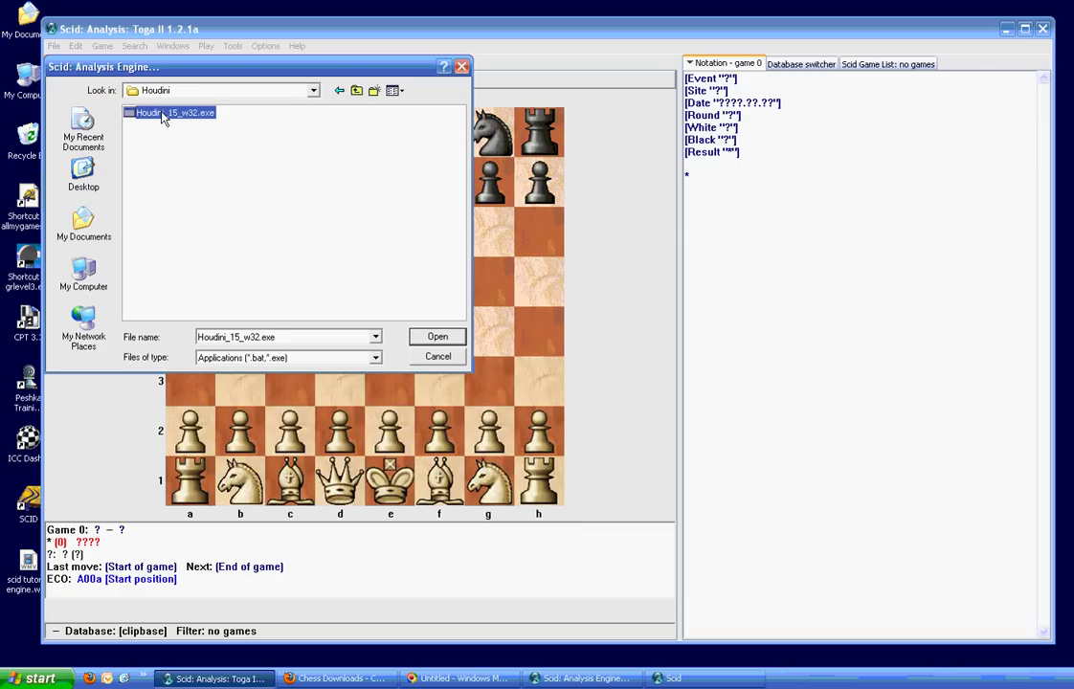
pyautogui.click(437, 338)
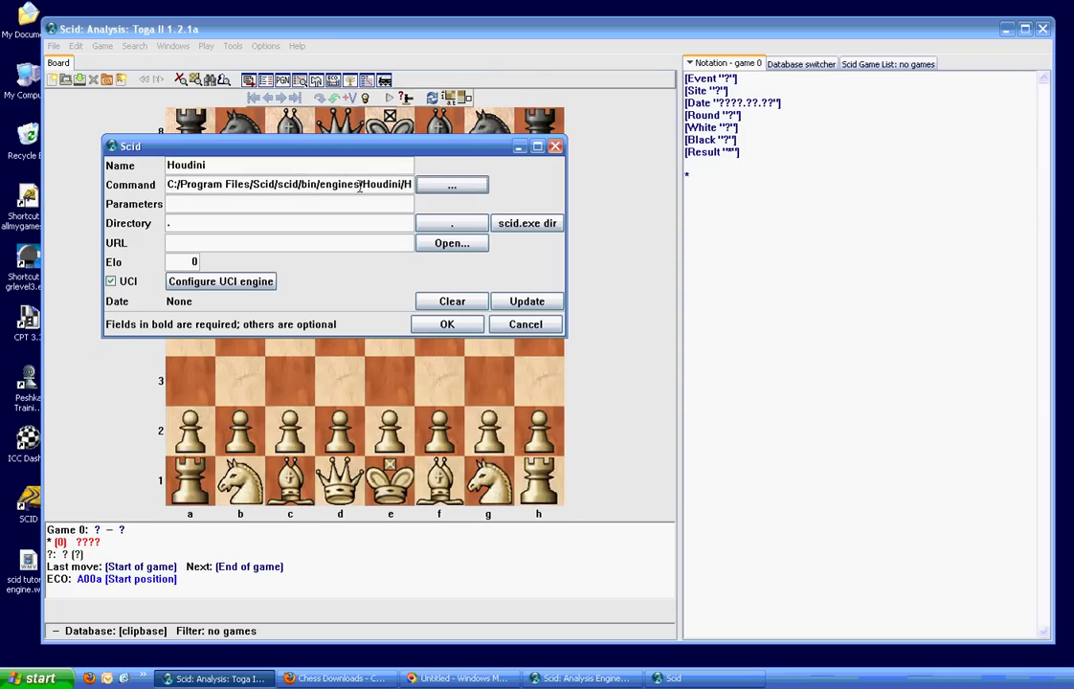
pyautogui.moveTo(360, 187); pyautogui.dragTo(461, 184)
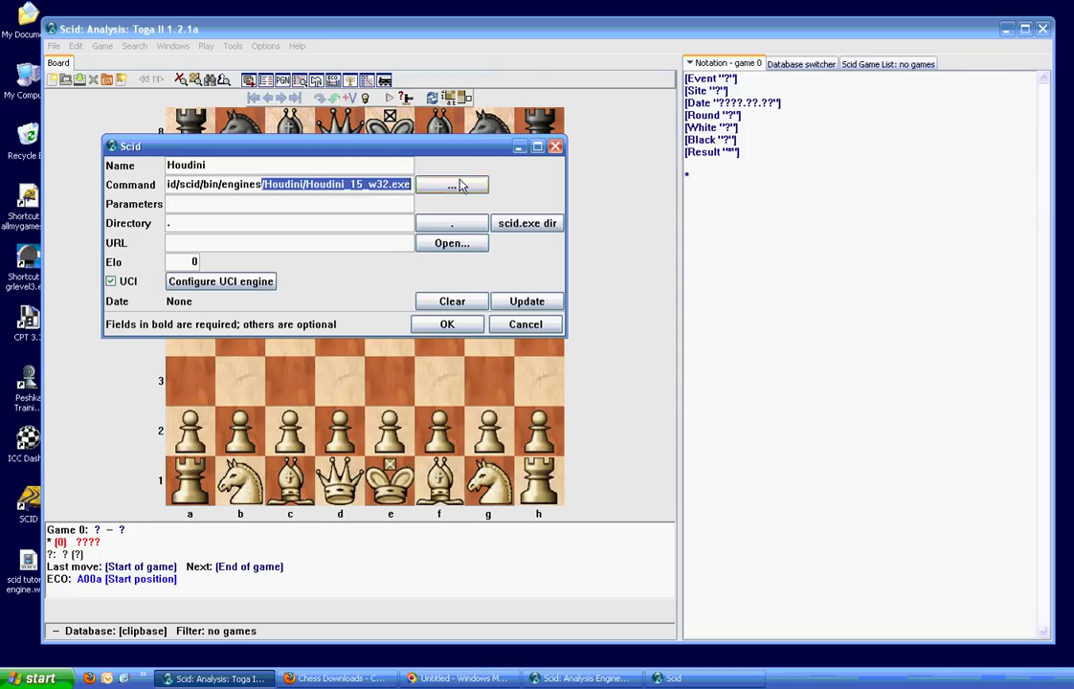
pyautogui.click(363, 185)
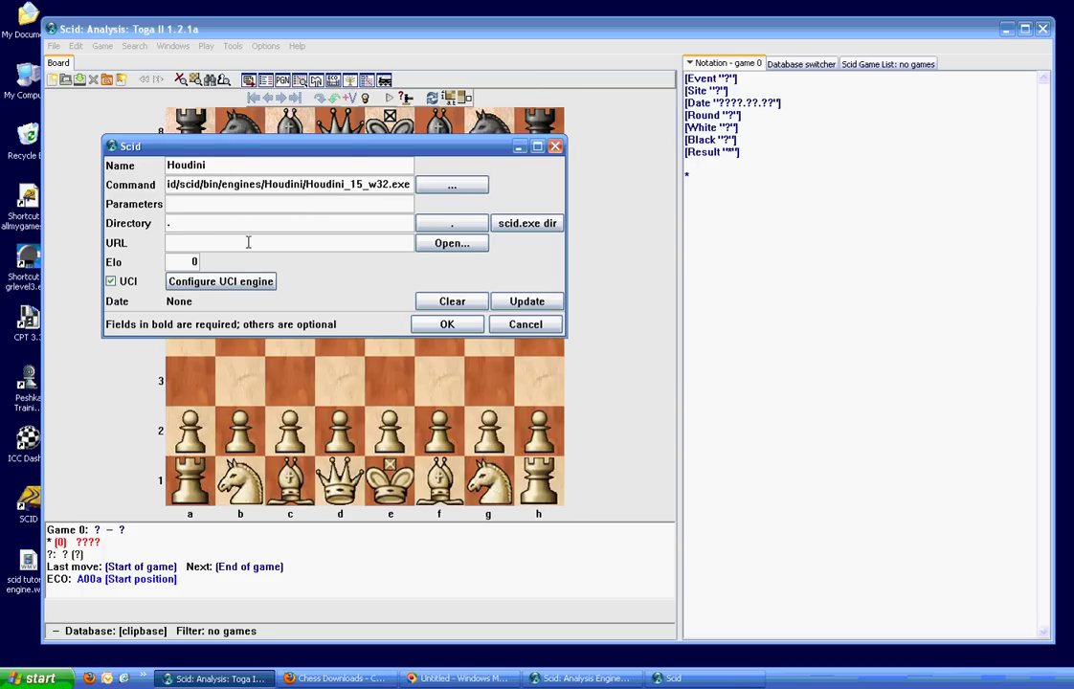
# Configure the Houdini UCI engine with multiple variations set to 4 and save the configuration
pyautogui.click(220, 283)
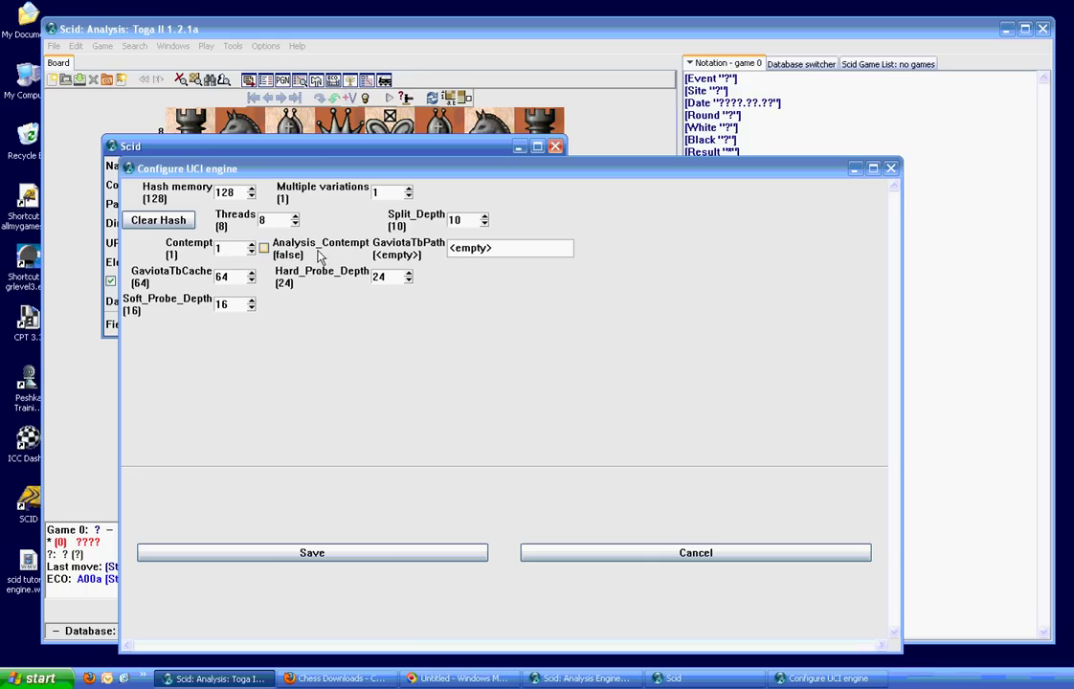
pyautogui.click(408, 189)
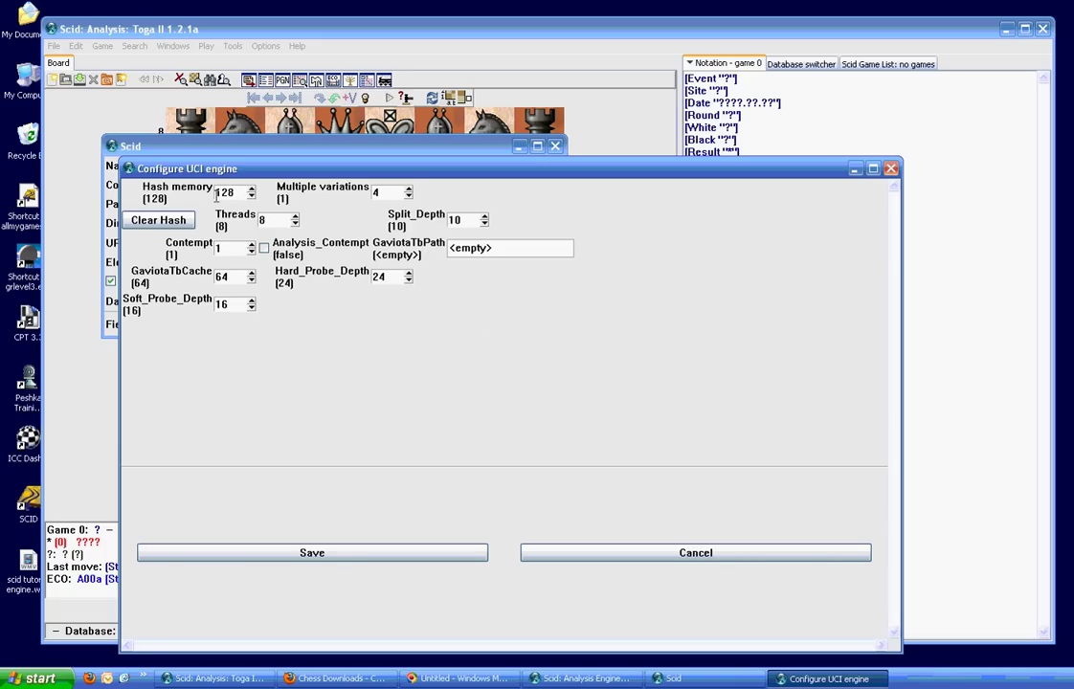
pyautogui.moveTo(247, 168); pyautogui.dragTo(231, 135)
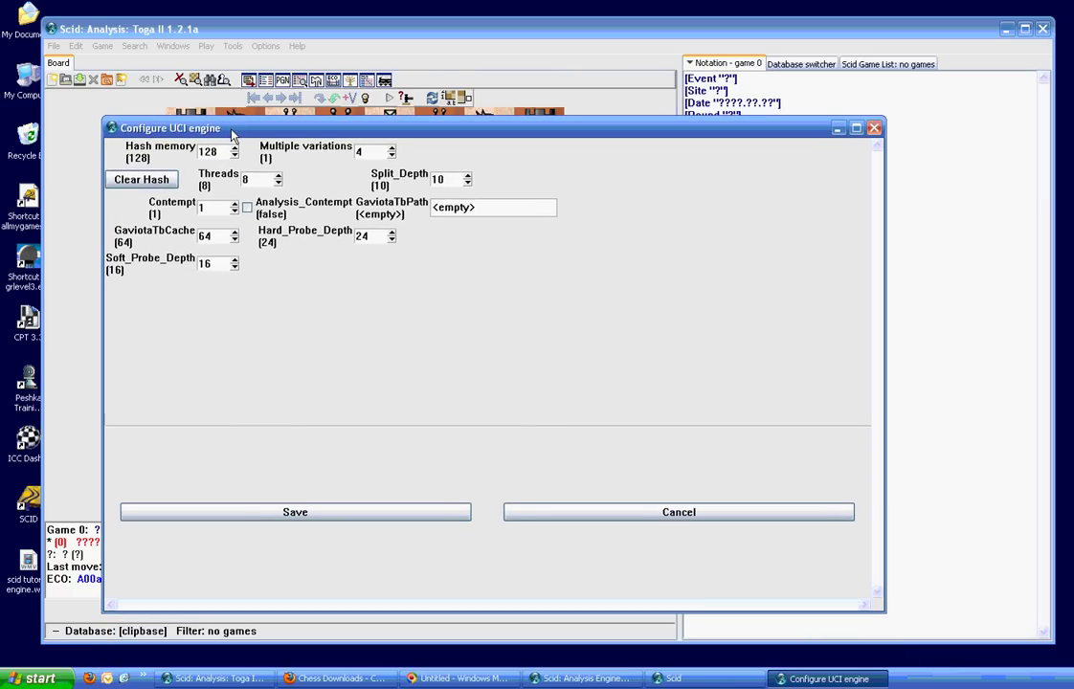
pyautogui.click(296, 513)
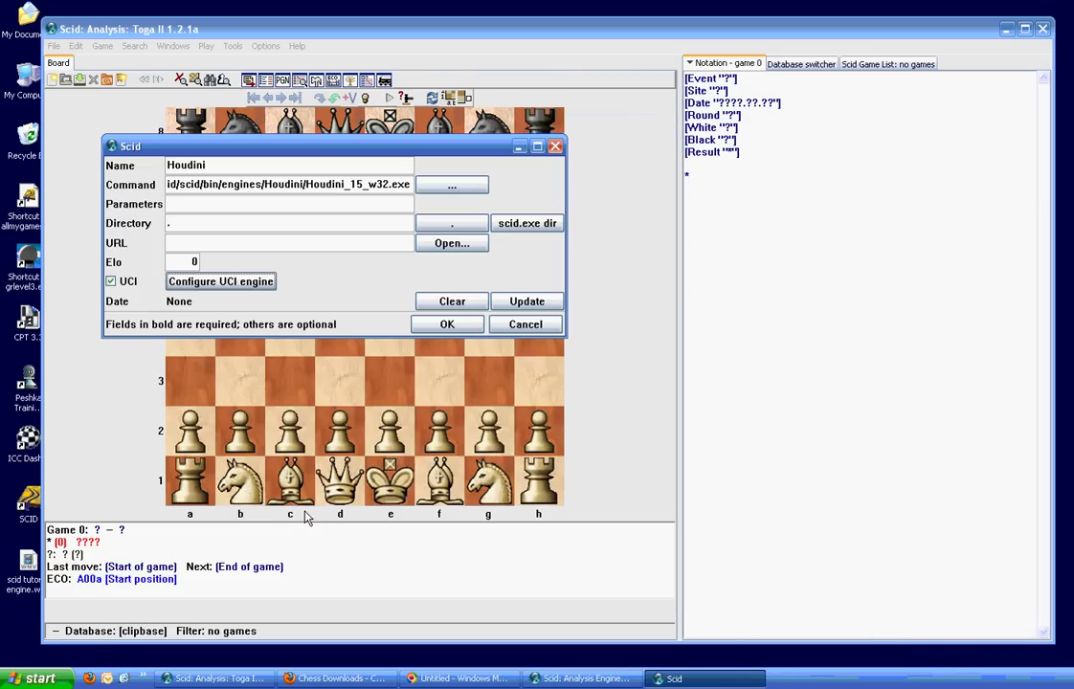
# Save the new Houdini engine entry and start Houdini from the analysis engine list
pyautogui.click(446, 326)
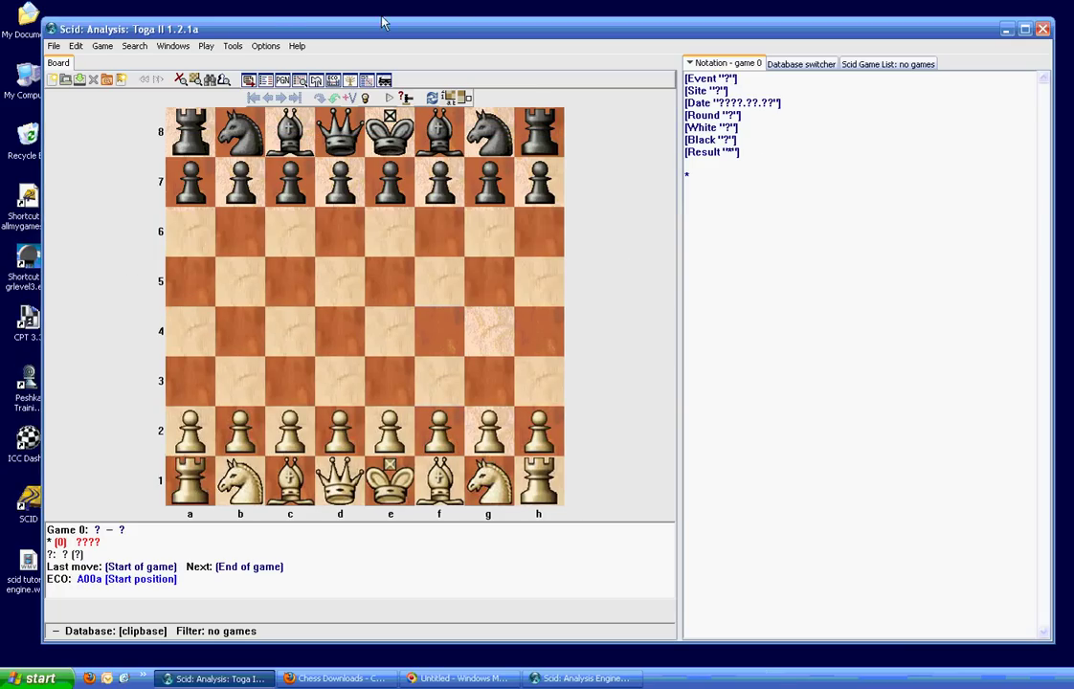
pyautogui.click(232, 46)
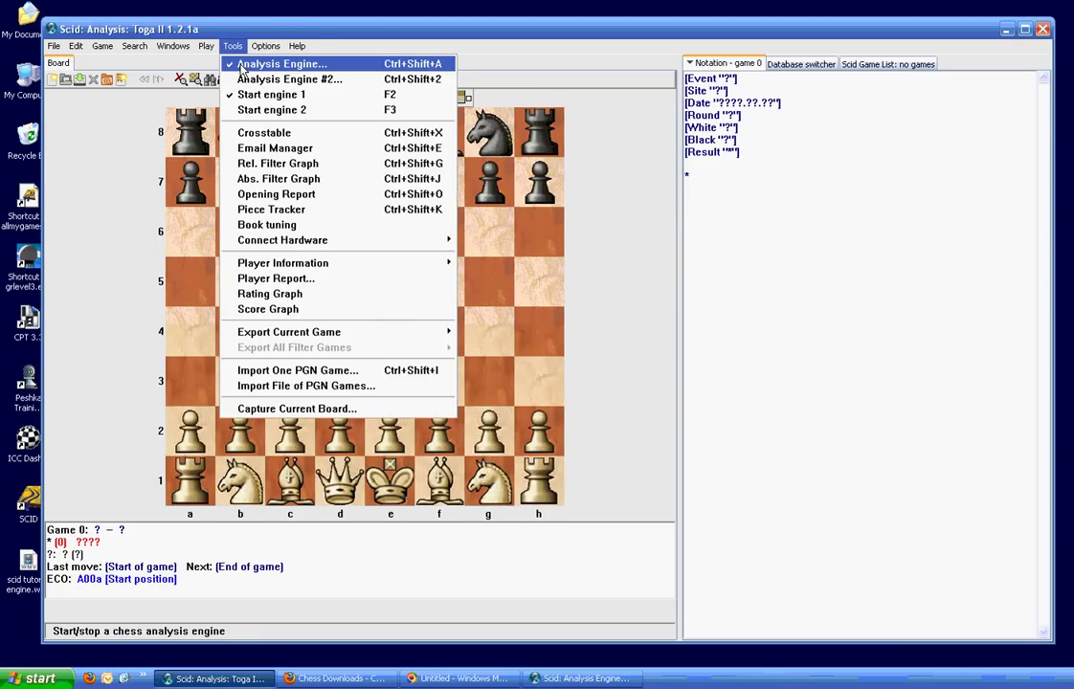
pyautogui.click(241, 64)
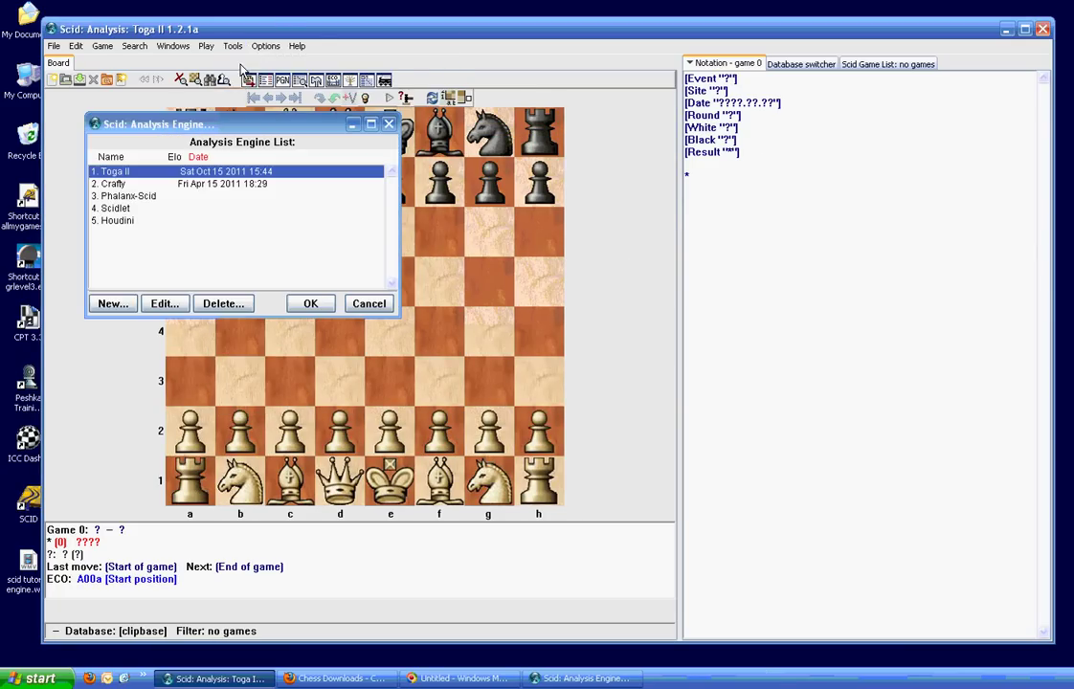
pyautogui.click(121, 222)
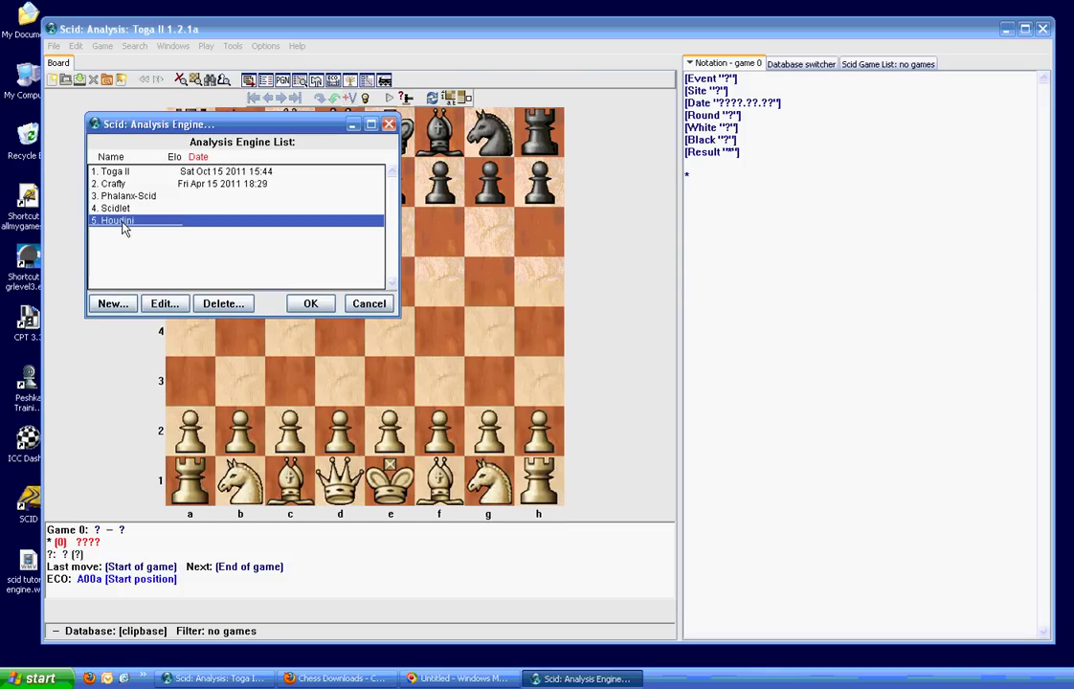
pyautogui.click(310, 304)
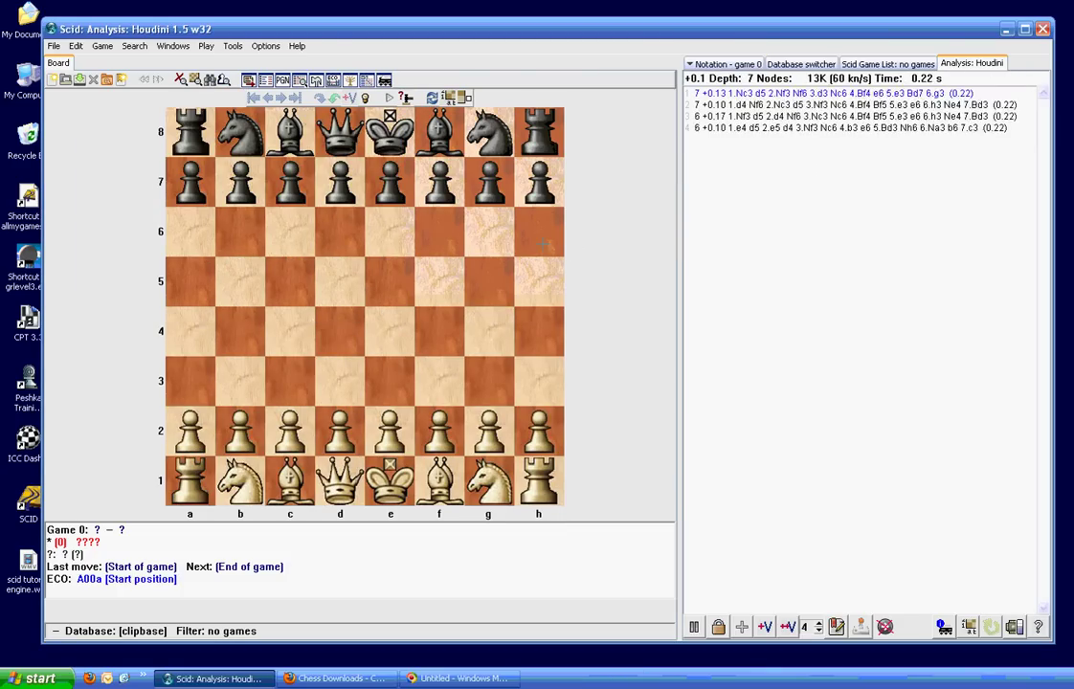
# Play the moves 1.e4 e5 on the board with the Houdini analysis running
pyautogui.moveTo(389, 433); pyautogui.dragTo(389, 331)
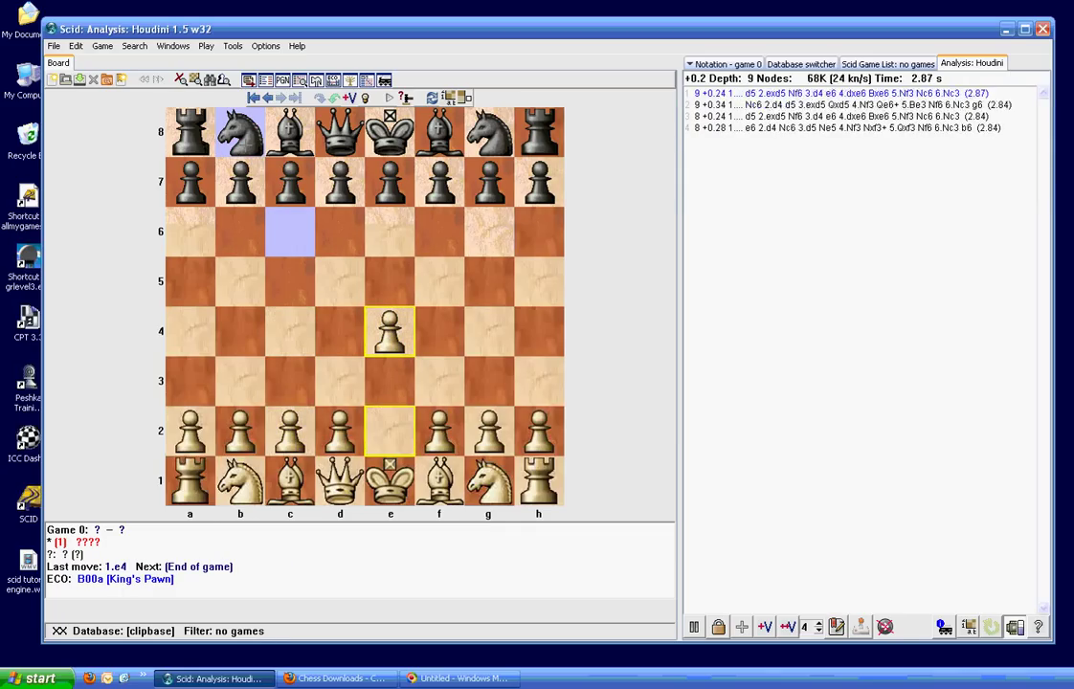
pyautogui.moveTo(389, 182); pyautogui.dragTo(390, 281)
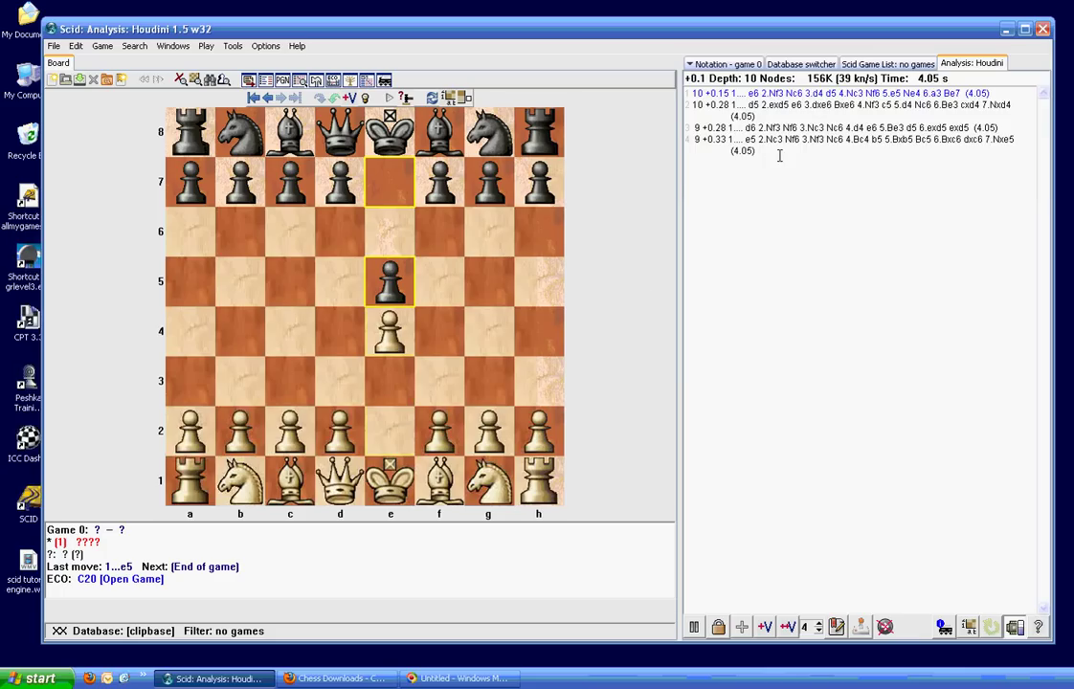